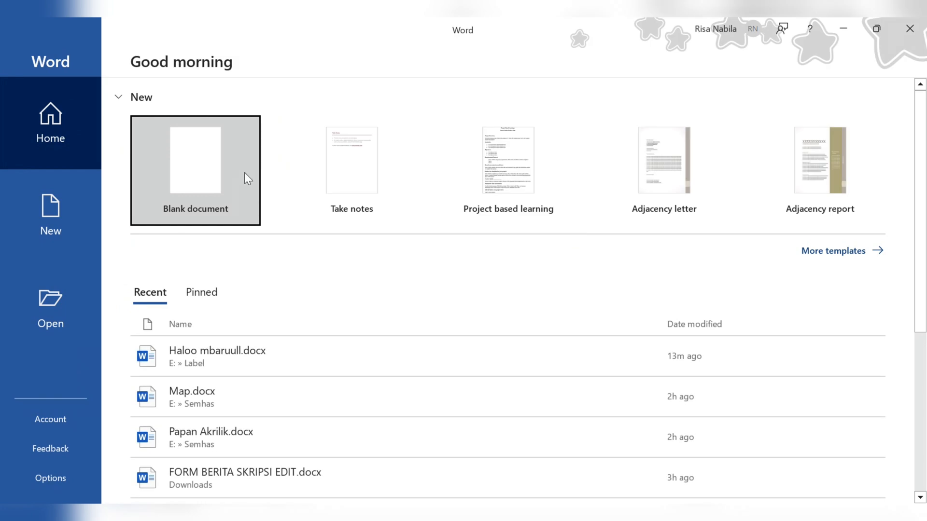
Step: Create a new blank document, then bring up the File backstage with its More options list
click(248, 176)
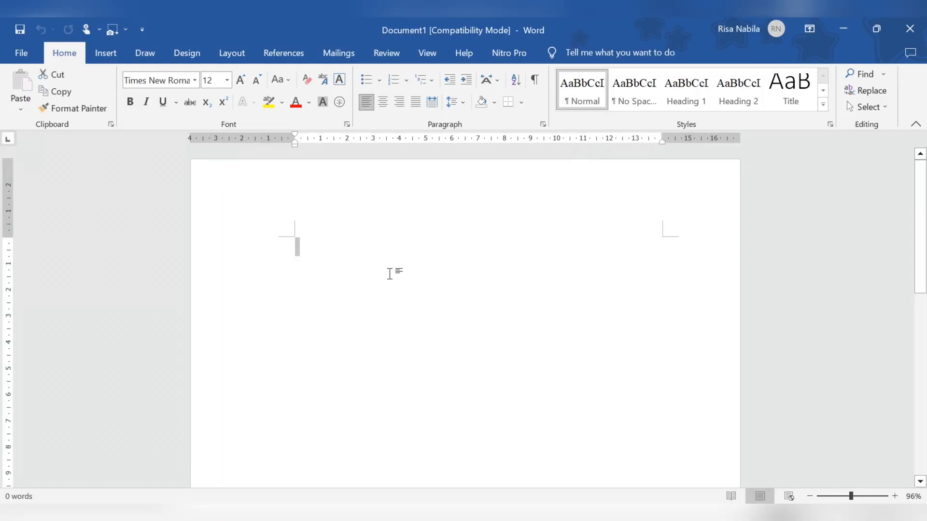
click(21, 53)
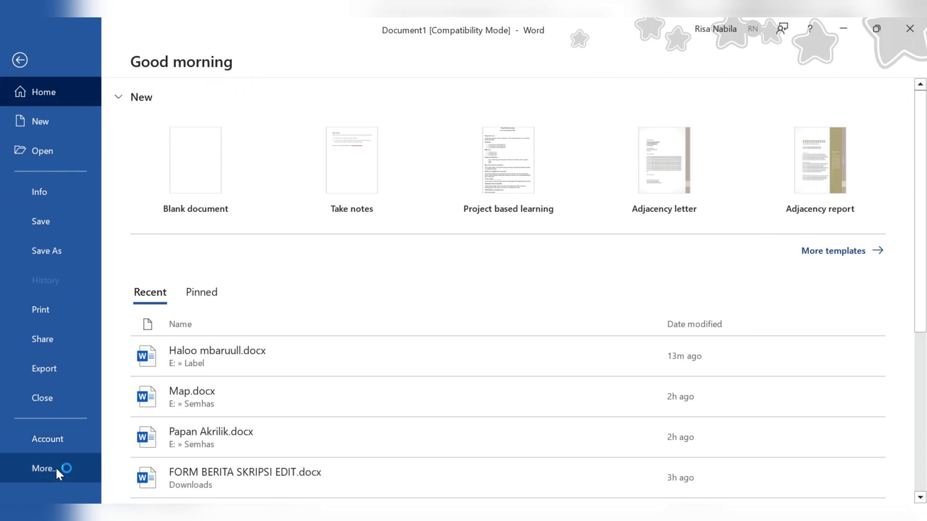
click(55, 466)
Step: Keep Word's Advanced measurement units at Centimeters, then show the Mailings tools
click(123, 479)
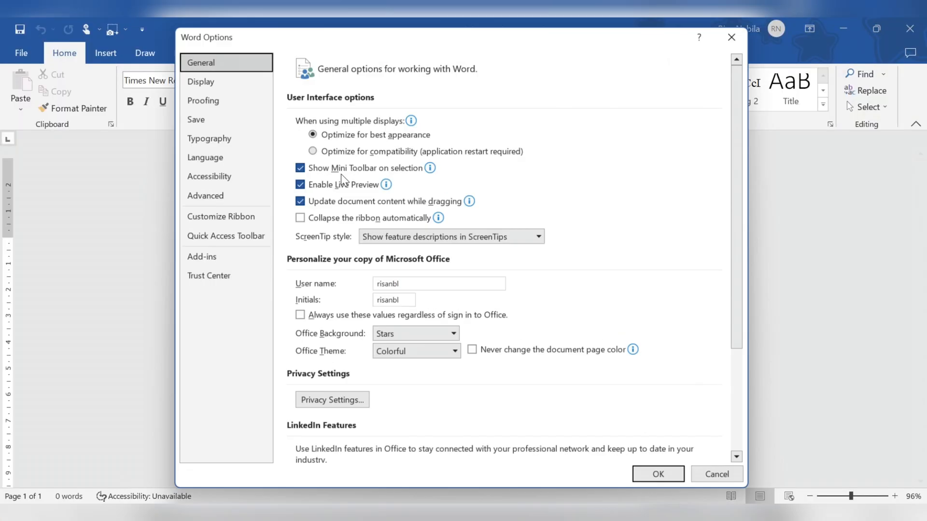
click(211, 186)
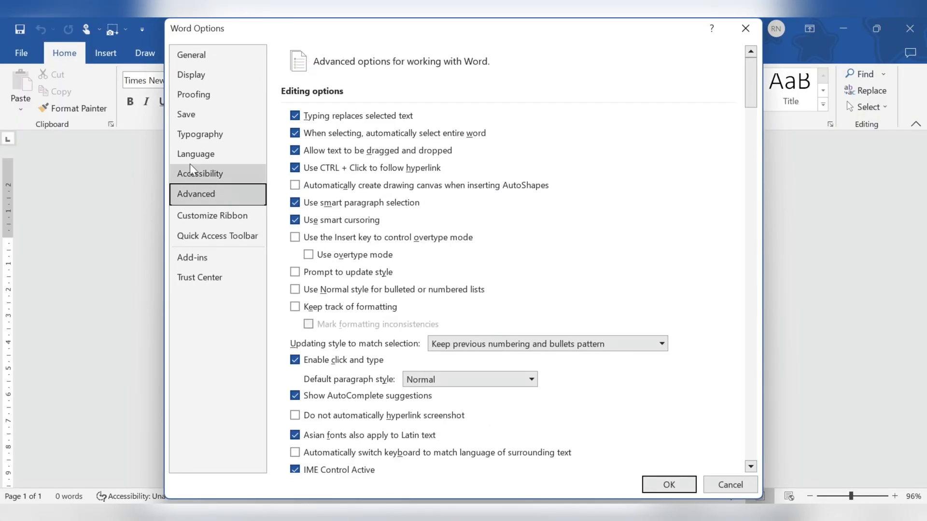
scroll(373, 281, down, 3)
scroll(373, 282, down, 10)
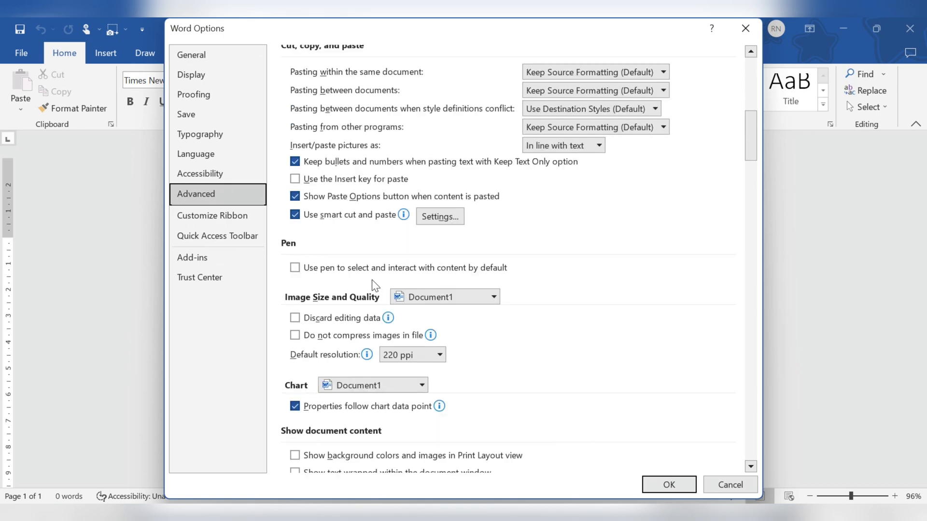
scroll(384, 355, down, 5)
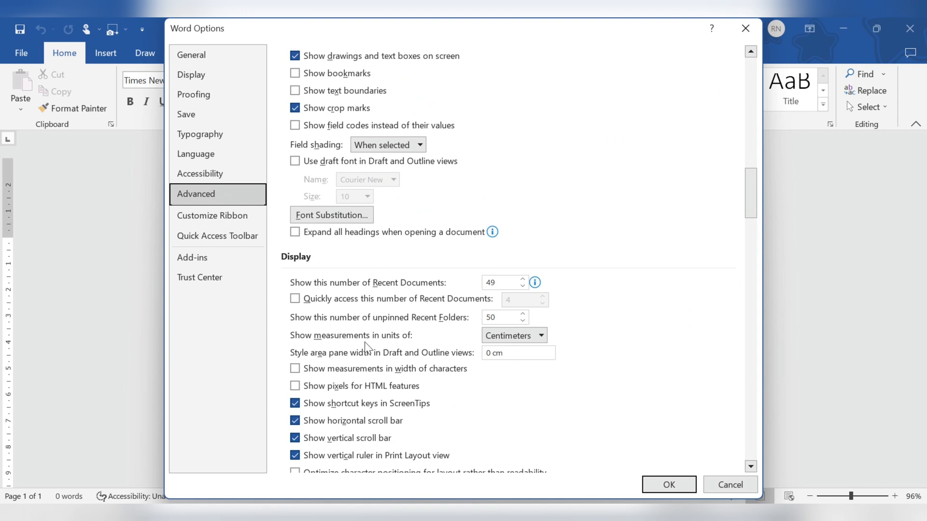
click(542, 336)
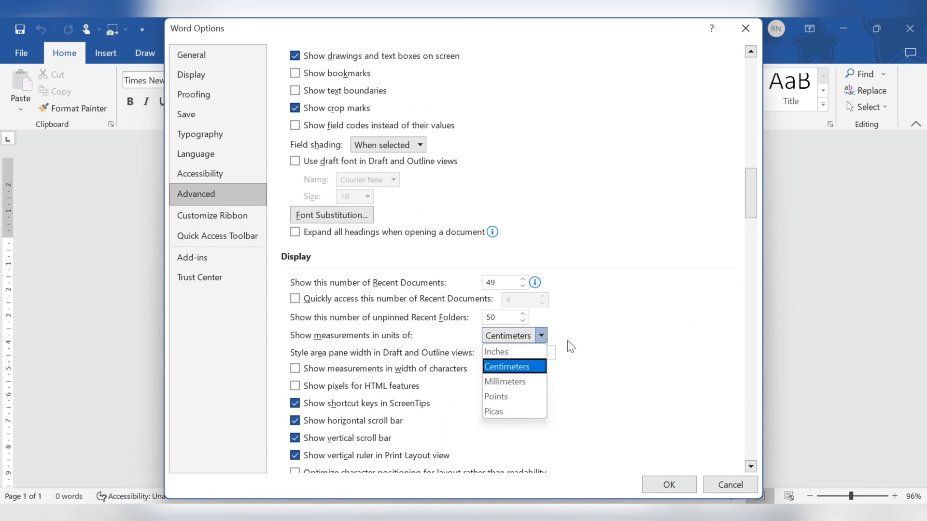
click(677, 486)
click(325, 59)
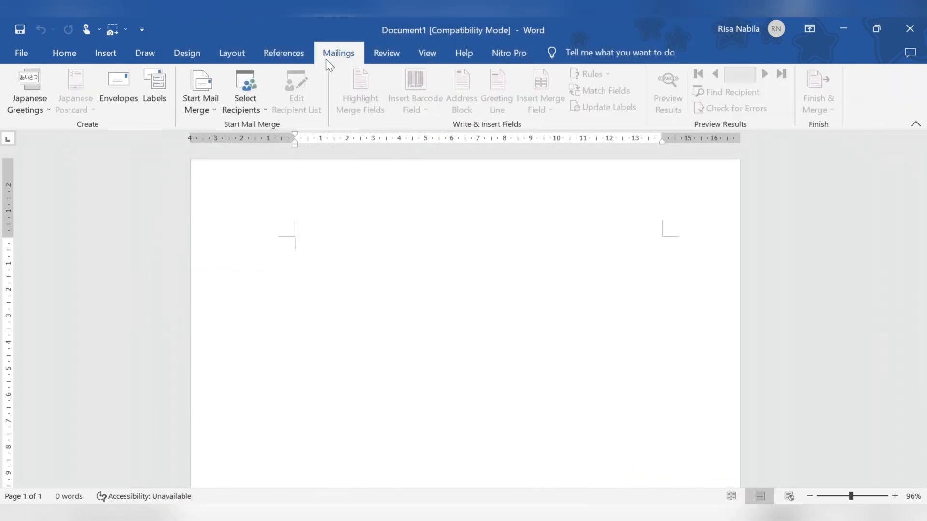
Step: Start a label merge from product 112 with custom 2 × 0.7 cm labels, 9 across, 14 down, 20.5 × 14.5 cm page
click(207, 111)
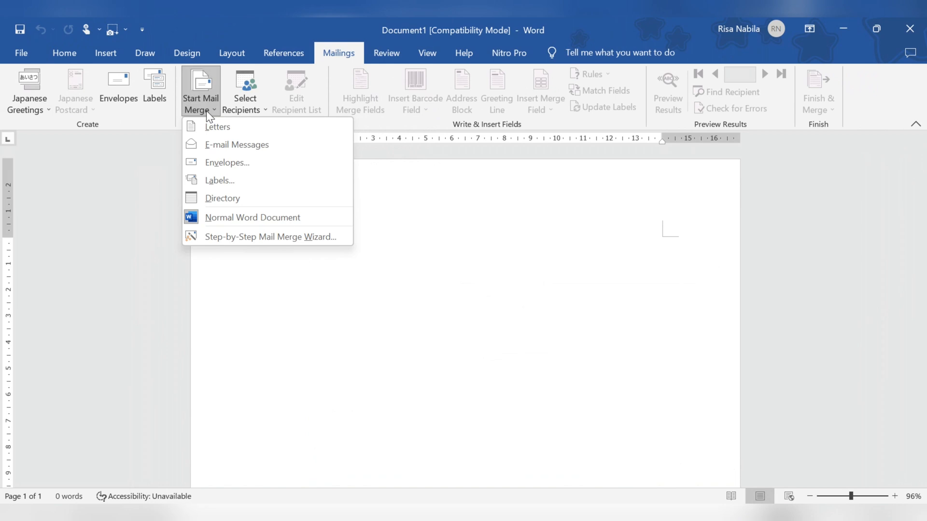
click(243, 182)
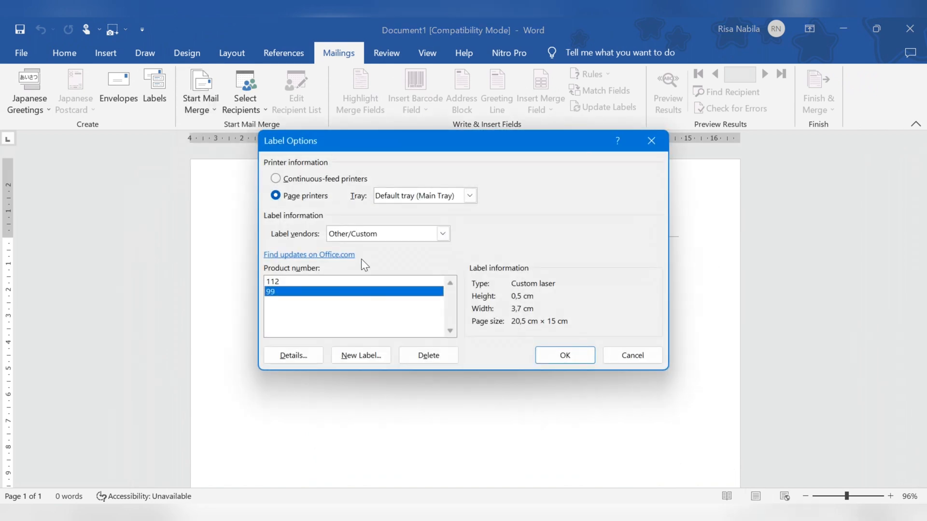
click(311, 280)
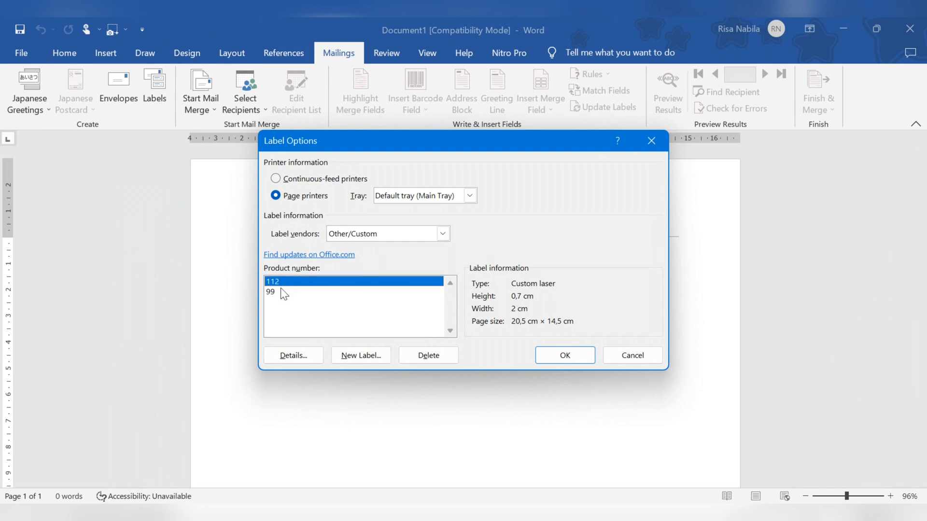
click(285, 292)
click(296, 282)
click(343, 357)
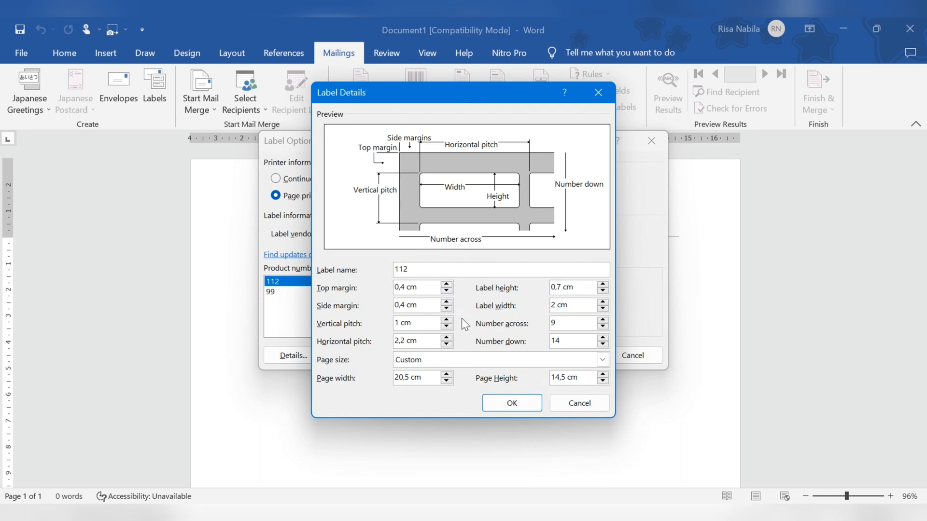
click(513, 404)
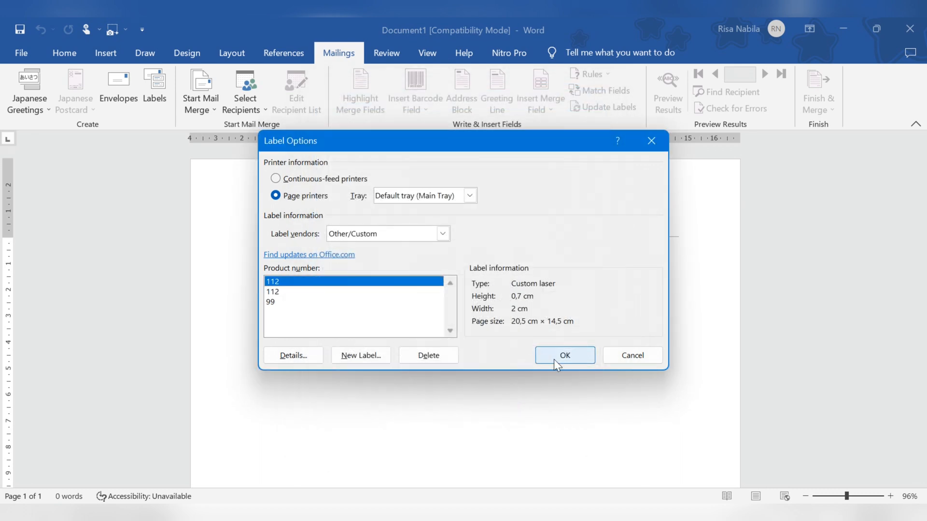
click(564, 356)
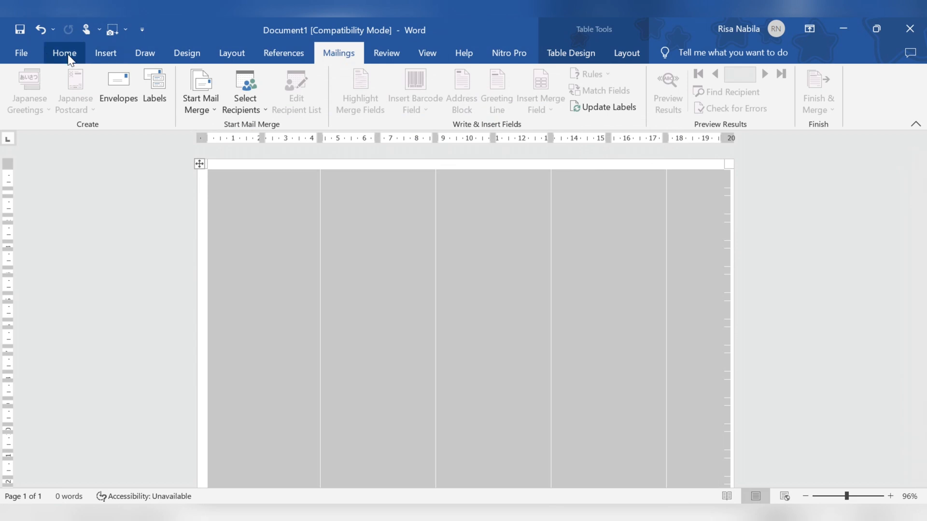
Step: Apply All Borders to the label grid table
click(67, 54)
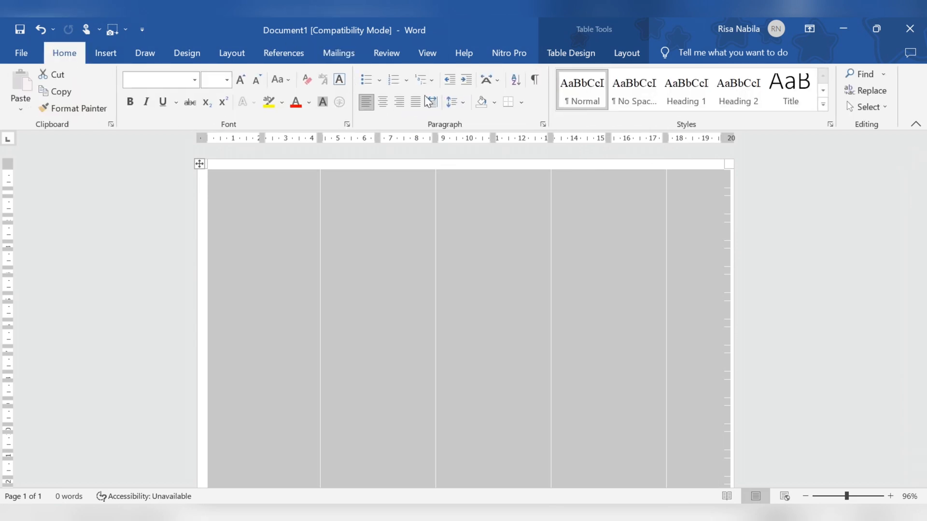
click(522, 102)
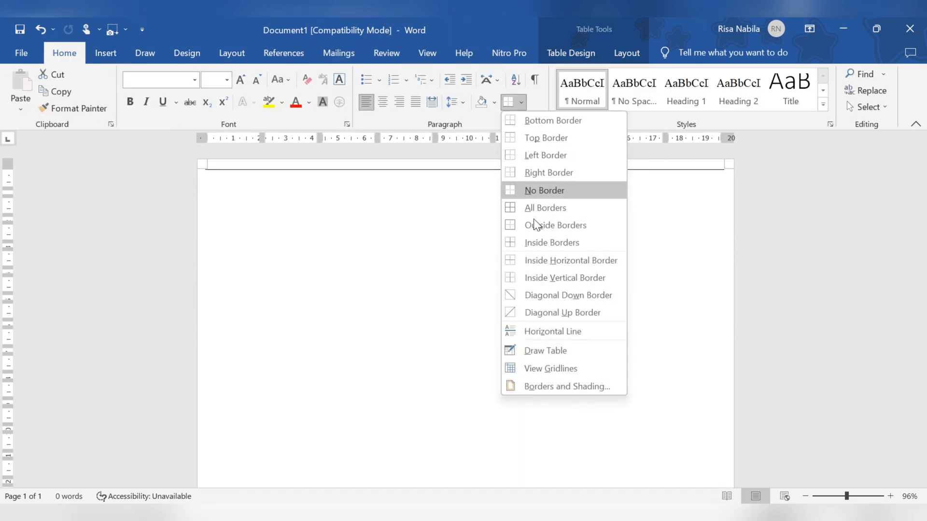
click(532, 207)
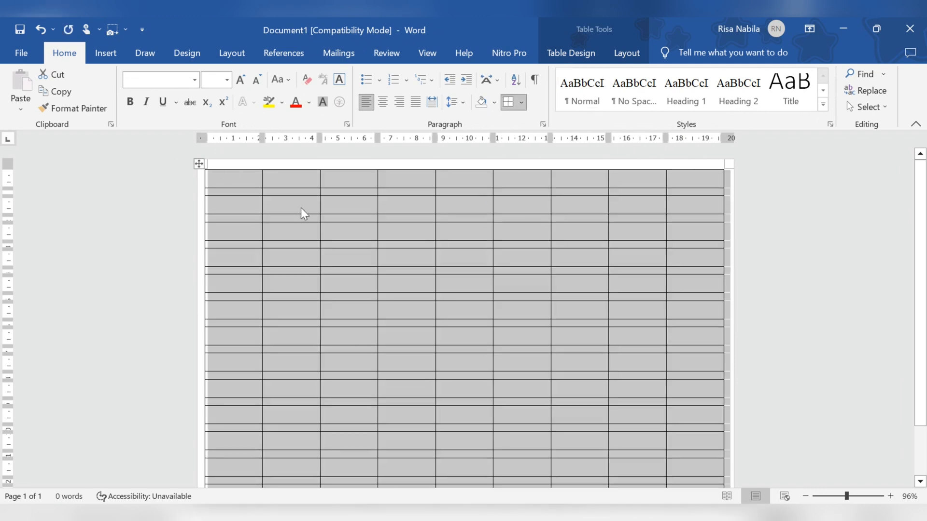
click(183, 263)
Step: Launch Excel through Run and create a blank workbook
key(super+r)
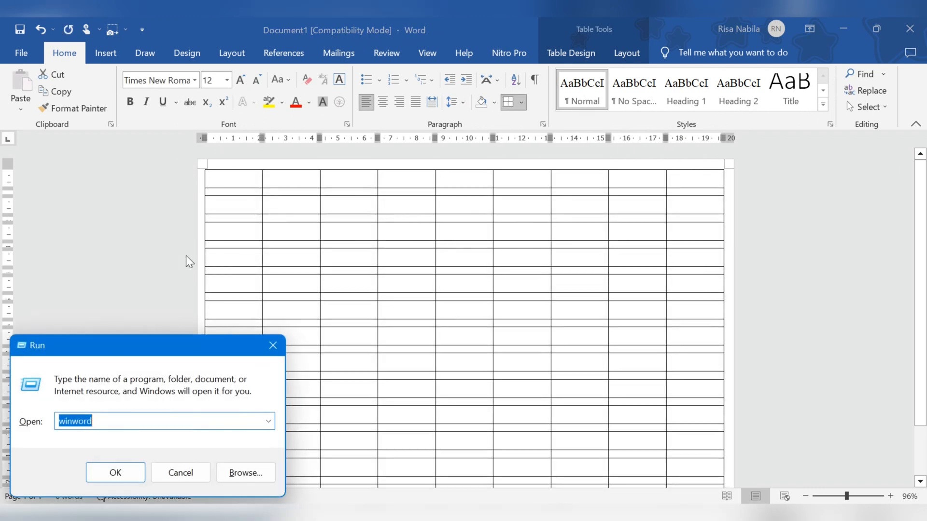
text(excel)
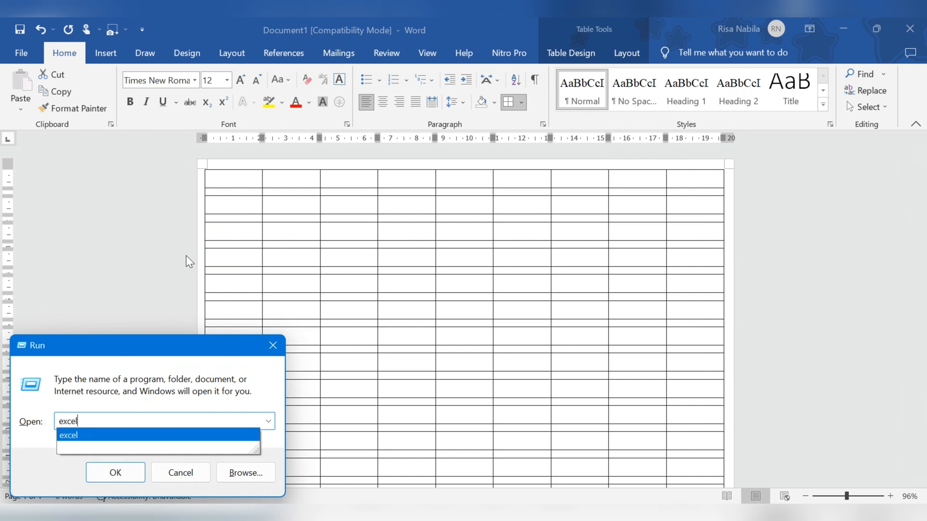
key(Return)
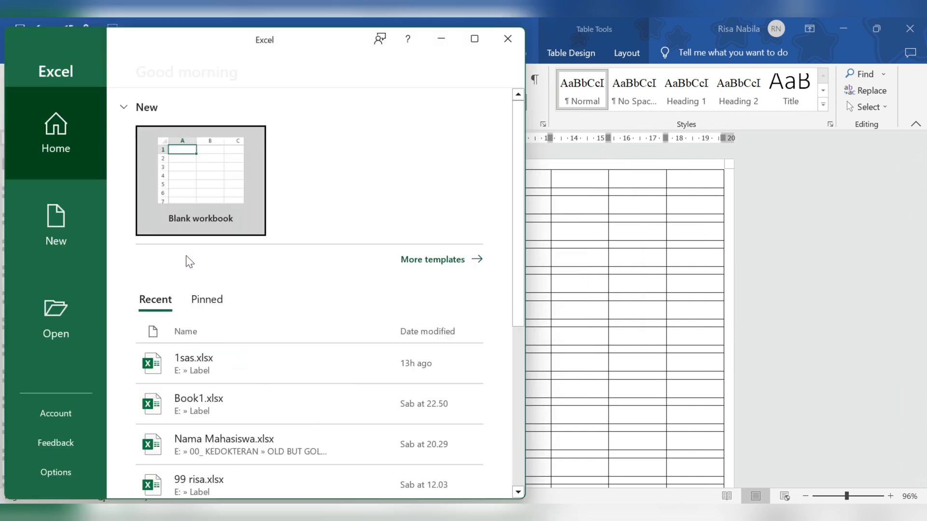
click(193, 186)
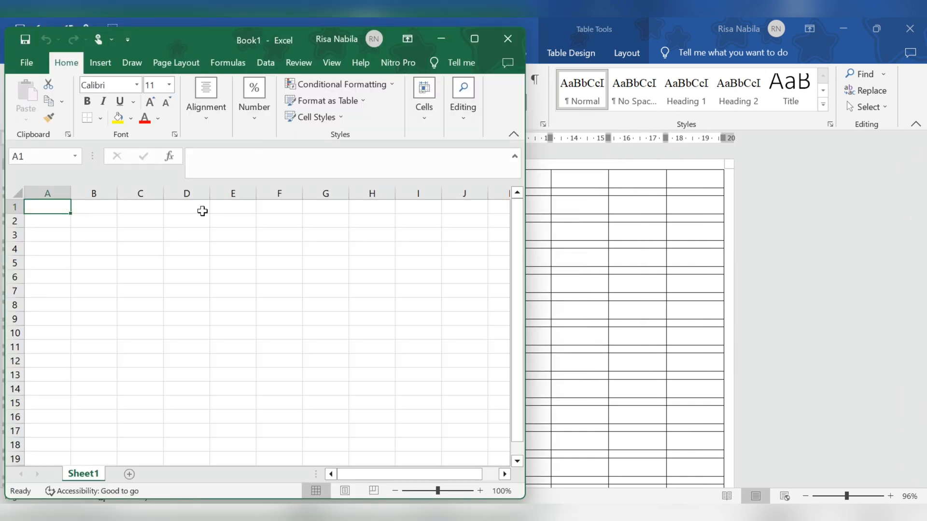
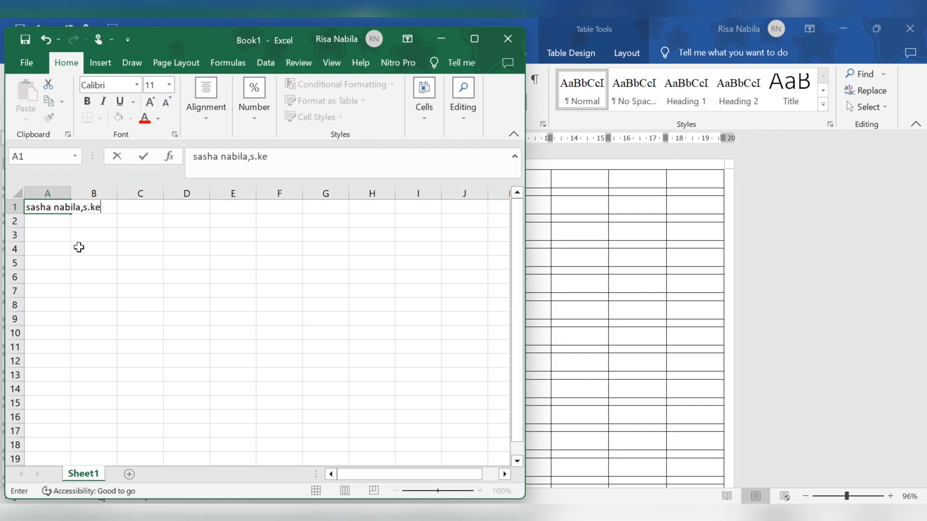
Step: Enter the person's full name with title suffix into cell A1
key(Return)
key(Up)
Step: Copy the A1 name entry down column A to row 238 and start saving
drag(78, 247, 56, 213)
click(45, 195)
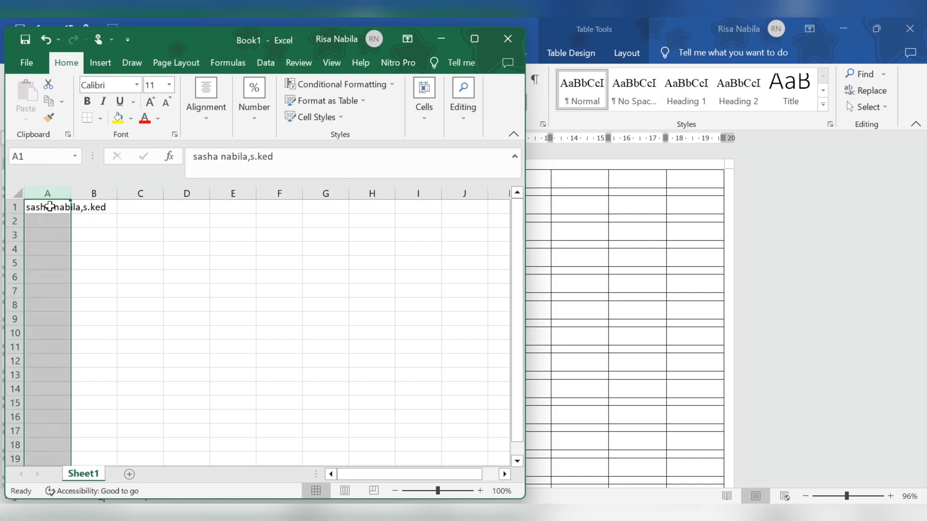
click(54, 207)
drag(73, 217, 104, 273)
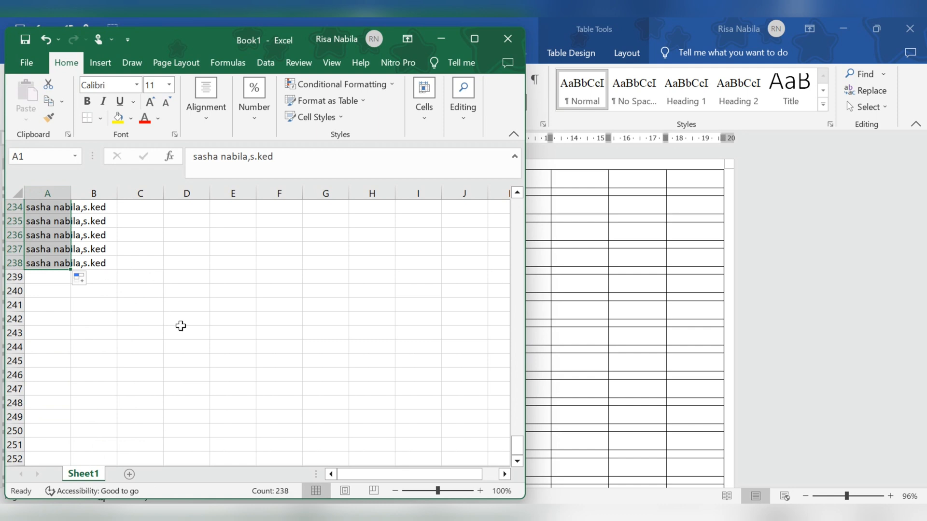
key(ctrl+s)
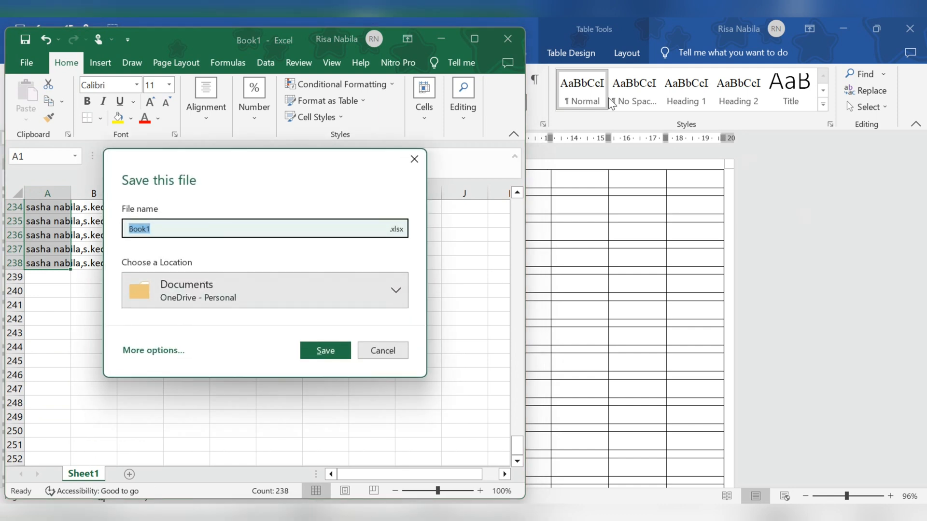
Step: Save the workbook under the person's name in Label (E:), then return to Word's Mailings tab
click(242, 288)
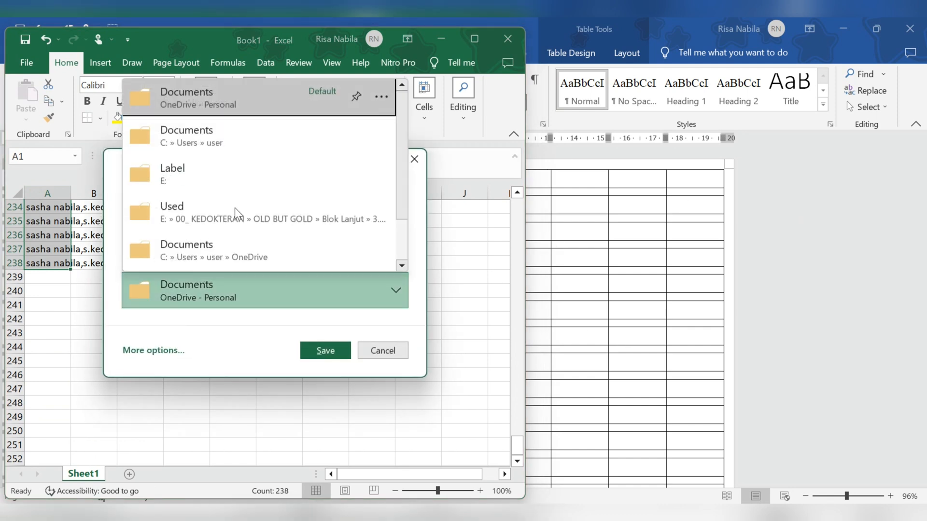
click(222, 184)
click(238, 224)
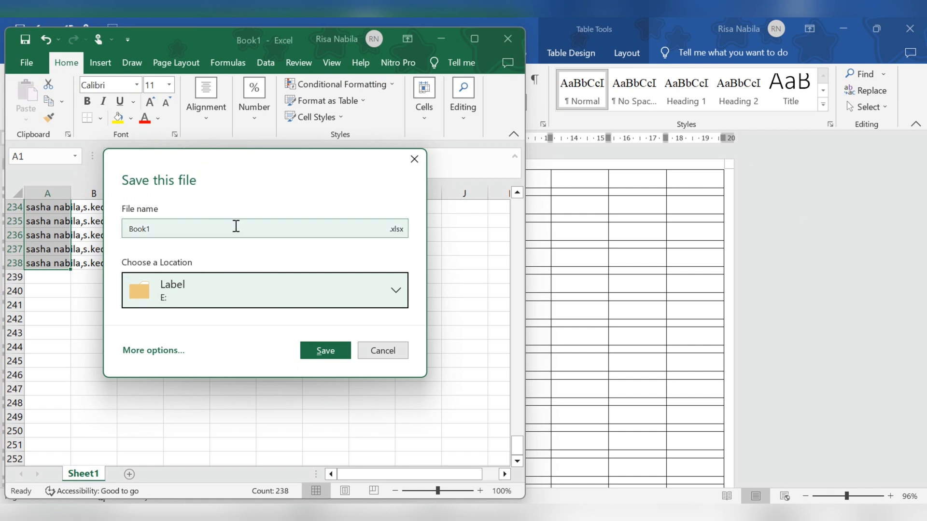
text(sasha)
key(Return)
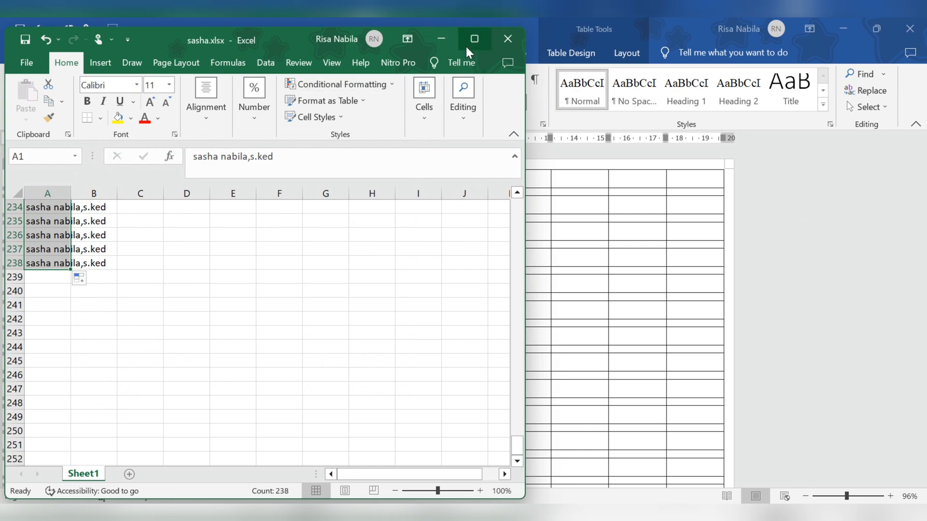
click(441, 39)
click(338, 53)
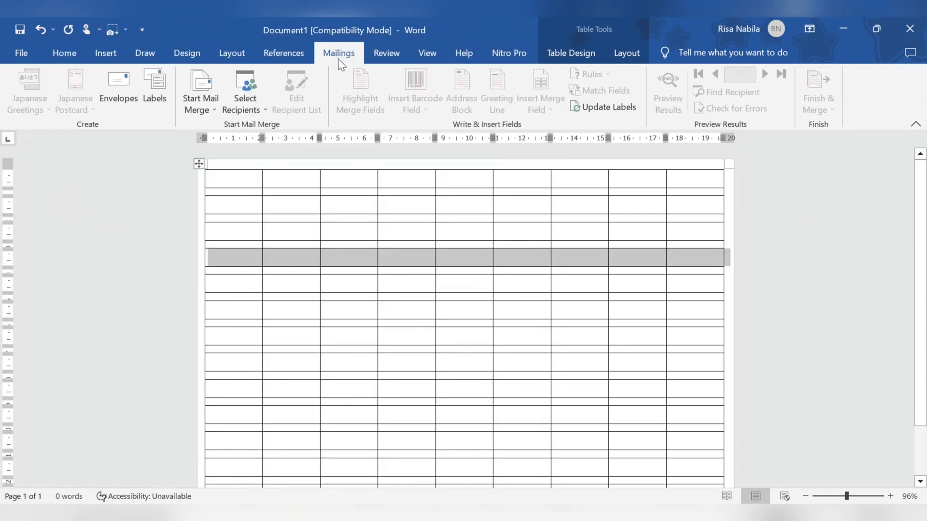
Step: Use the saved workbook in E:\Label, Sheet1$, as the existing recipient list
click(232, 109)
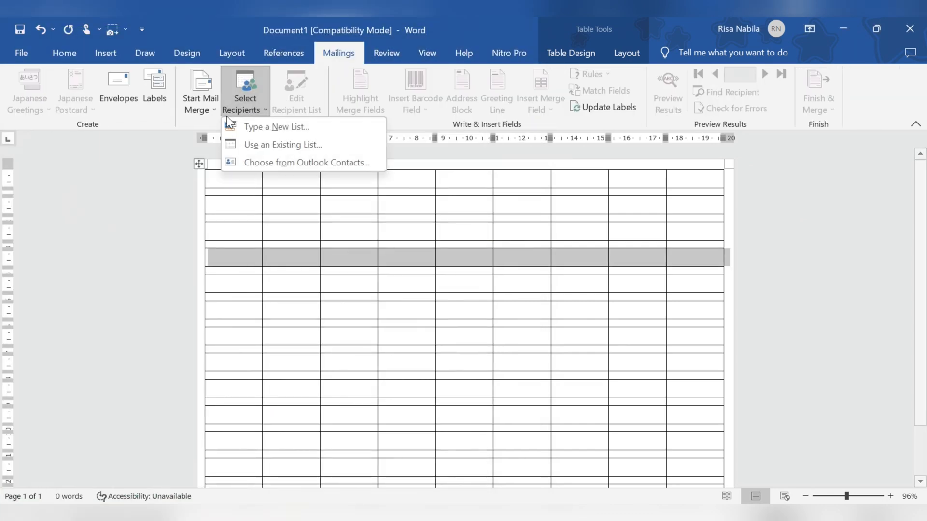
click(275, 150)
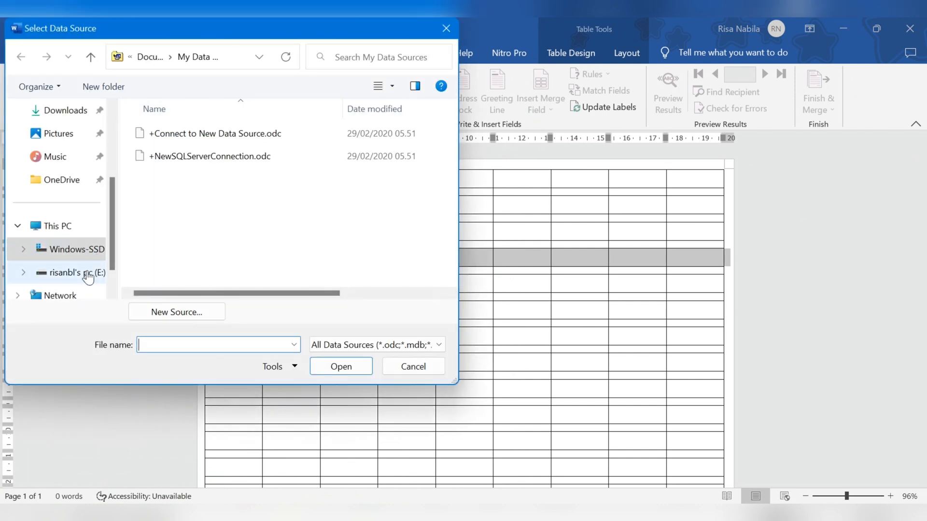
click(88, 273)
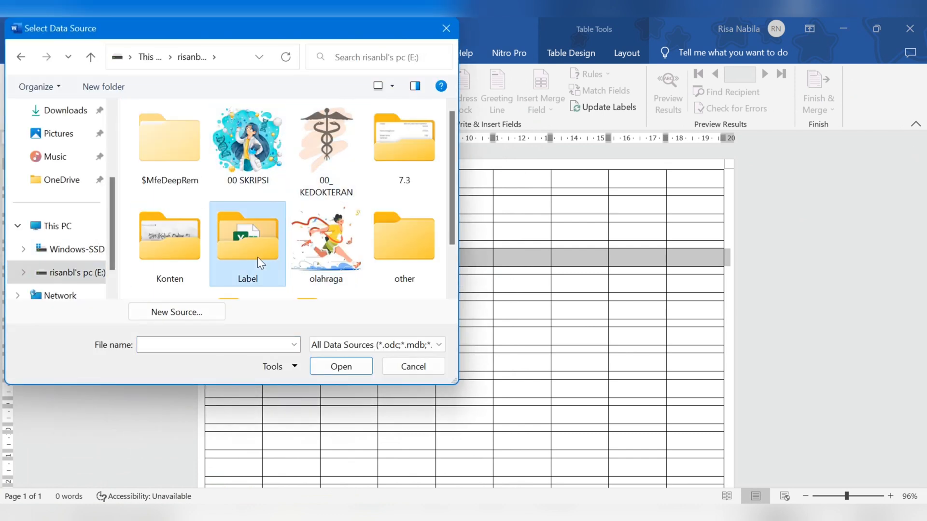
double_click(257, 257)
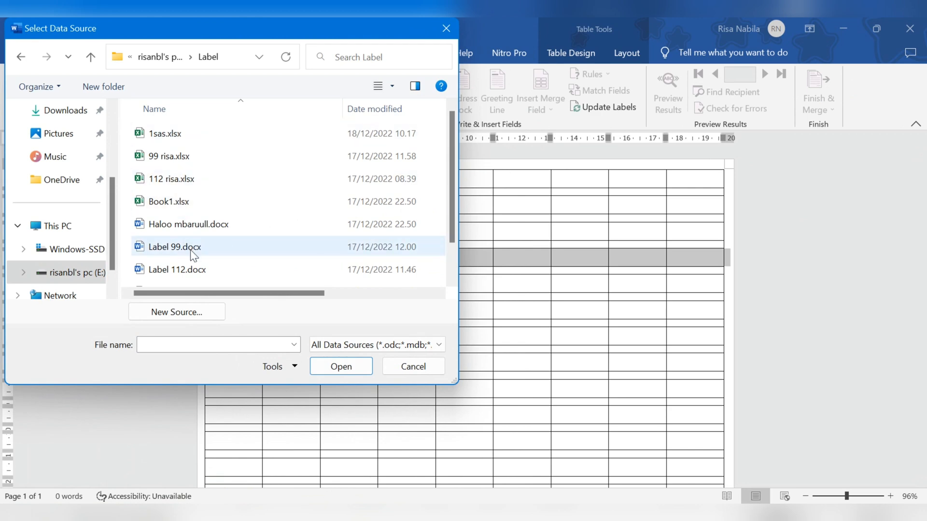
scroll(213, 182, down, 1)
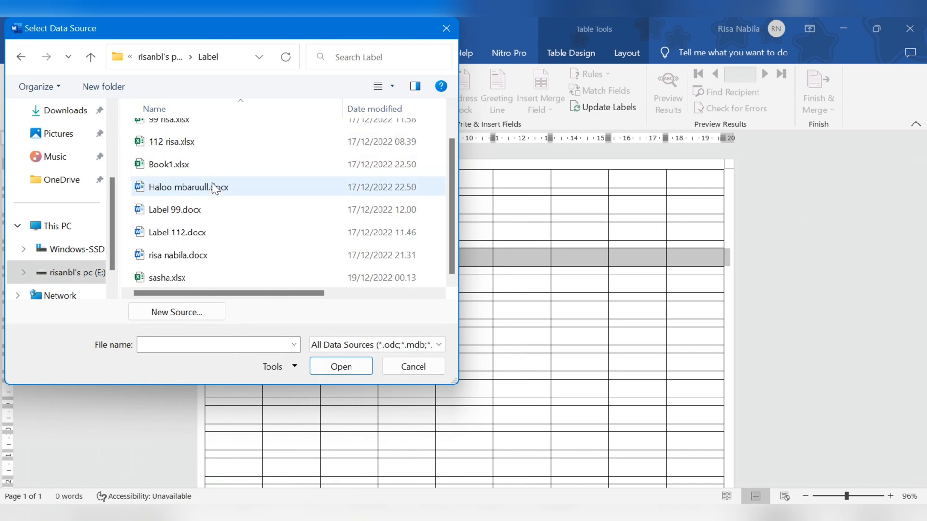
double_click(163, 279)
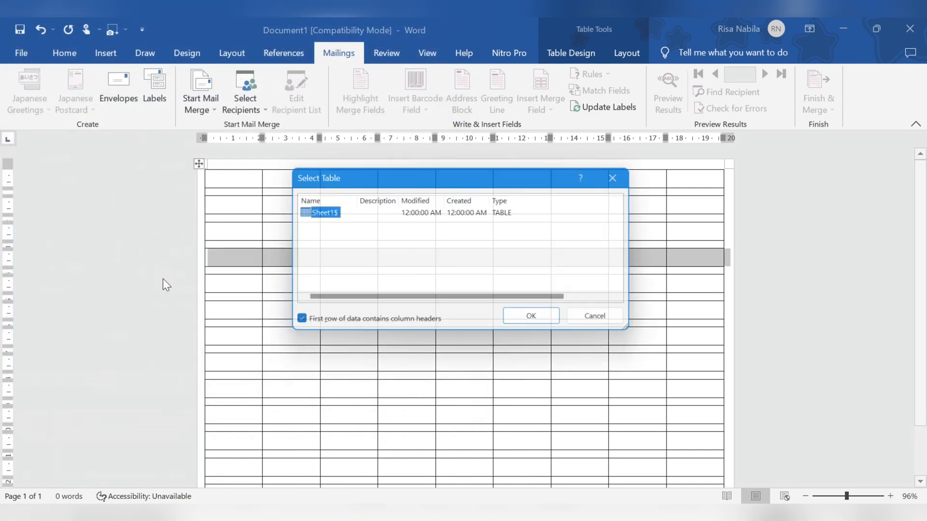
click(515, 328)
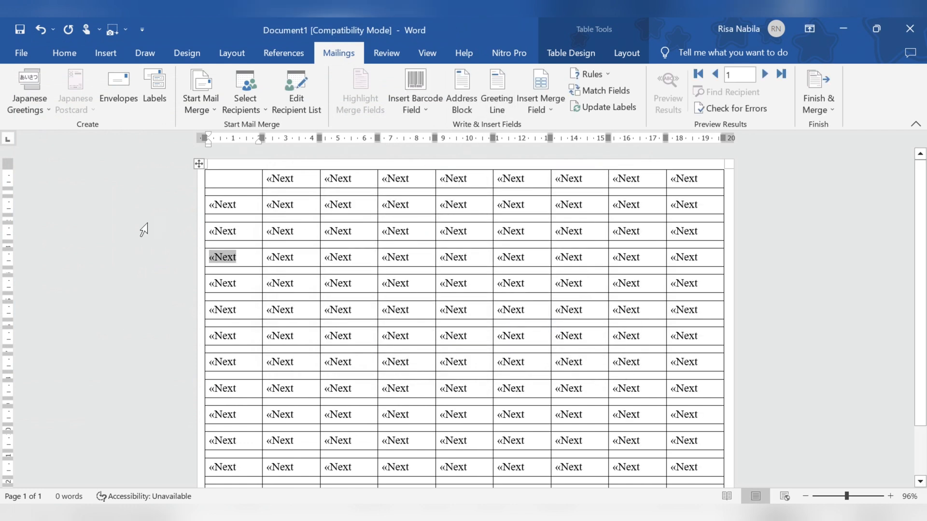
click(226, 174)
Step: Insert the name merge field into the first label and turn on Preview Results
click(549, 108)
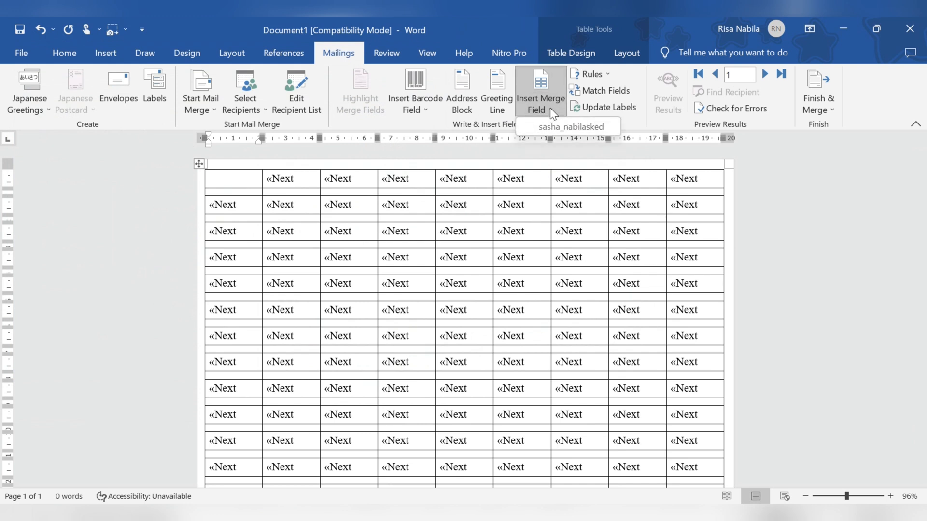
click(551, 123)
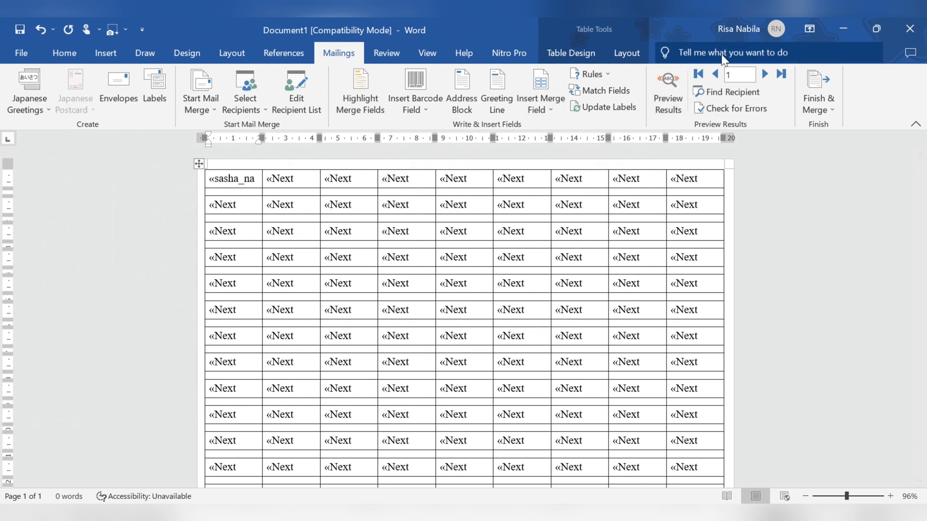
click(671, 101)
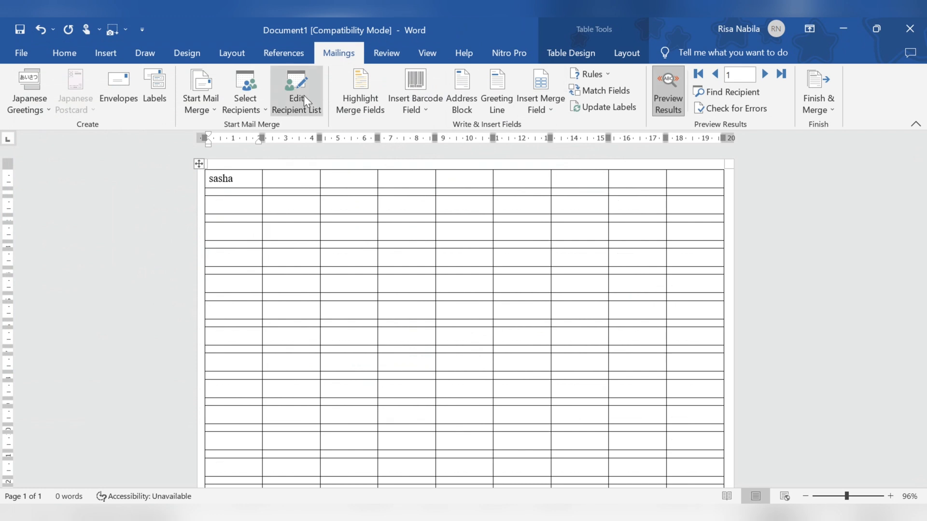
click(238, 181)
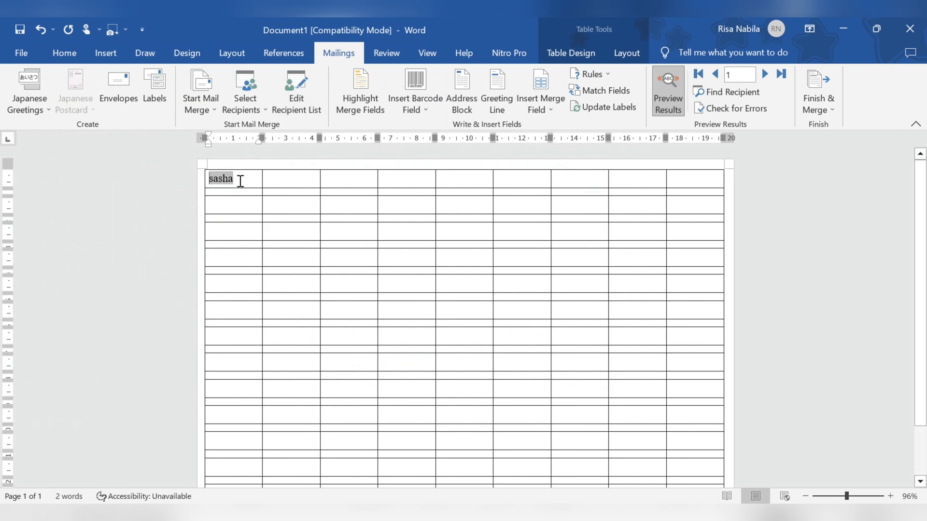
drag(240, 180, 255, 200)
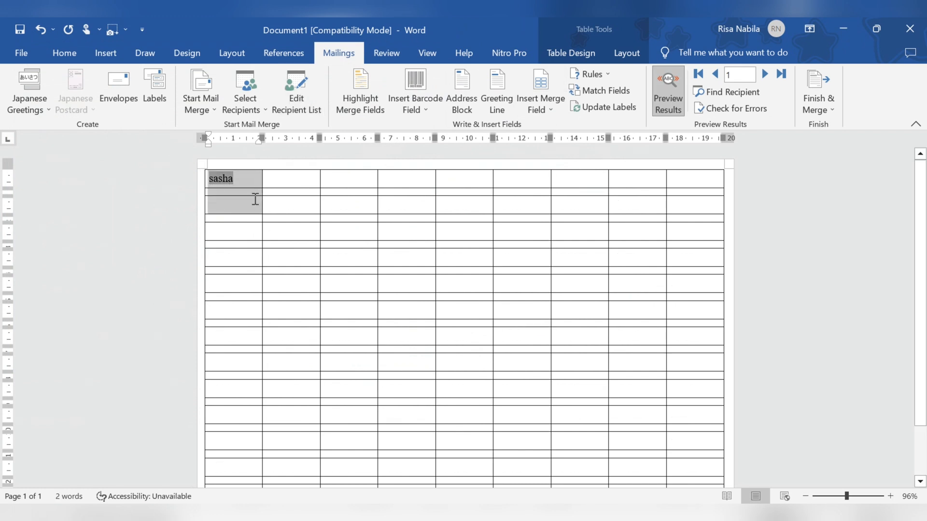
click(255, 198)
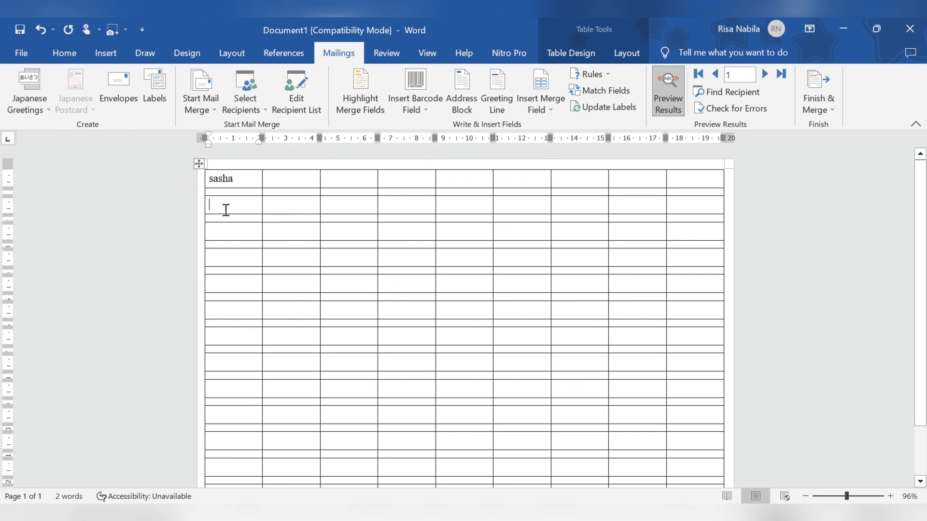
Step: In Excel, shorten the A1 entry to the first-name-and-title form
key(alt+Tab)
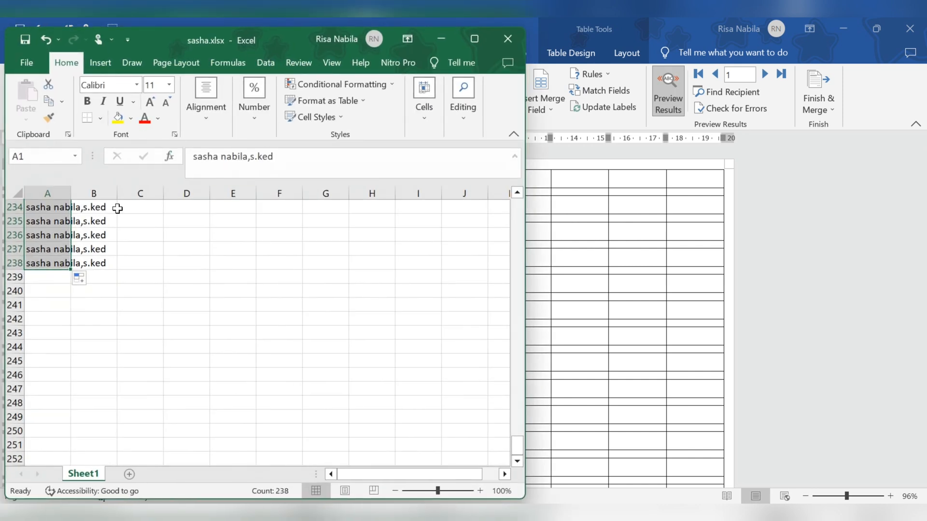
scroll(98, 246, up, 20)
scroll(98, 246, up, 20)
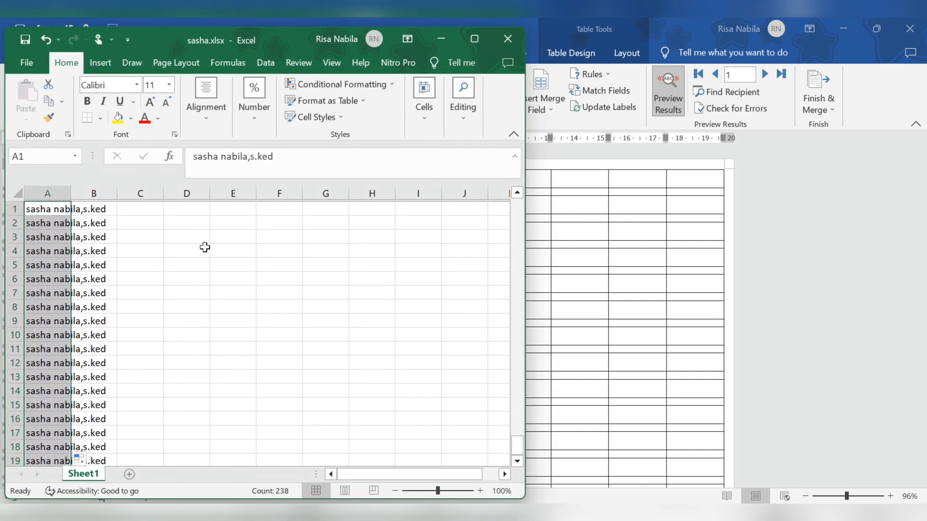
click(37, 291)
click(59, 208)
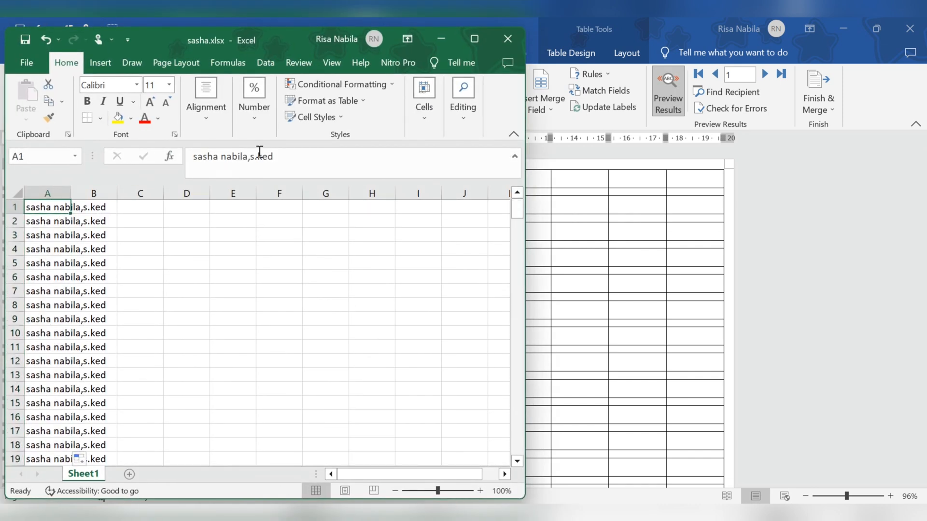
drag(249, 156, 216, 161)
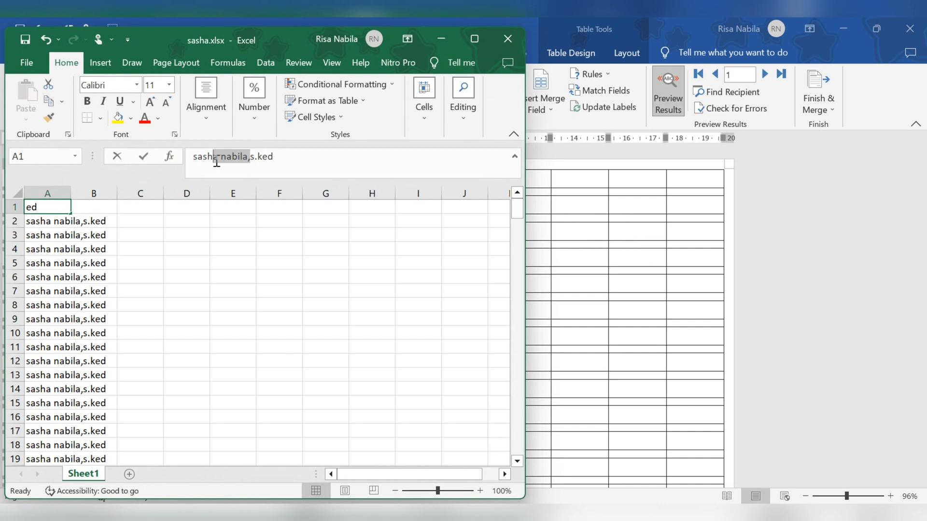
text(a)
key(Return)
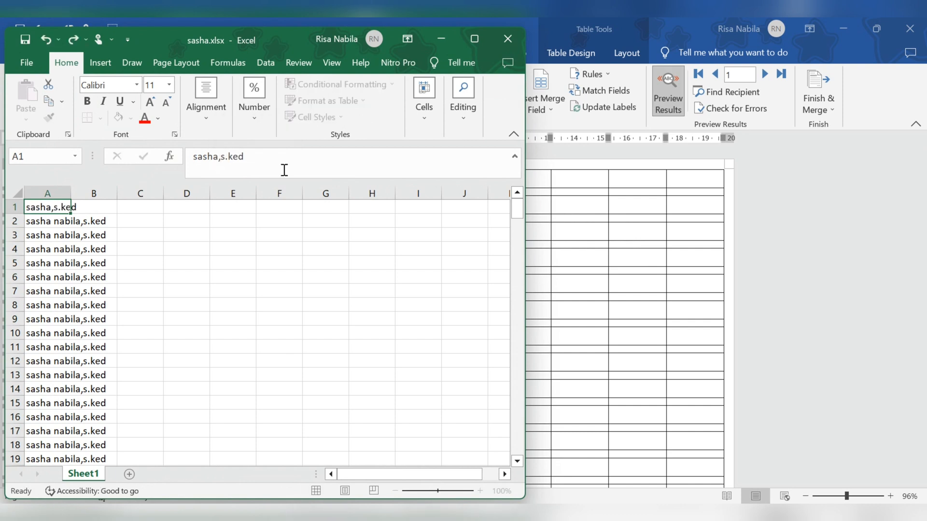
Step: Fill the shortened entry down column A, save, and close Excel
double_click(72, 214)
click(19, 44)
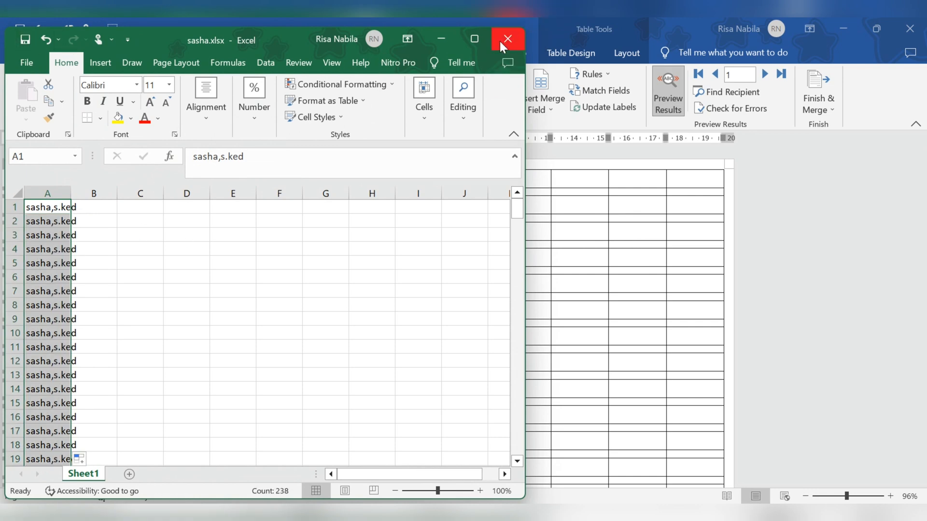
click(441, 39)
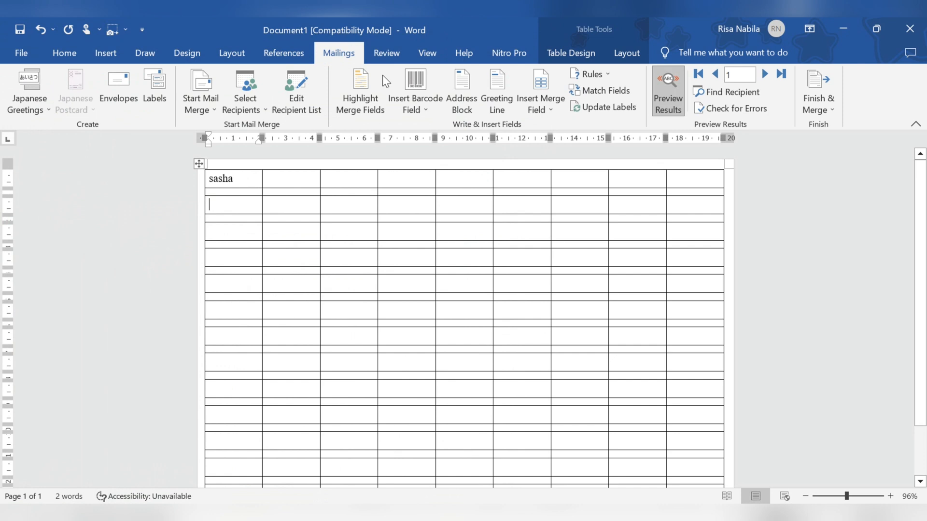
Step: Pick record 2 in the recipient list and select the shortened name in the first label
click(309, 104)
click(425, 207)
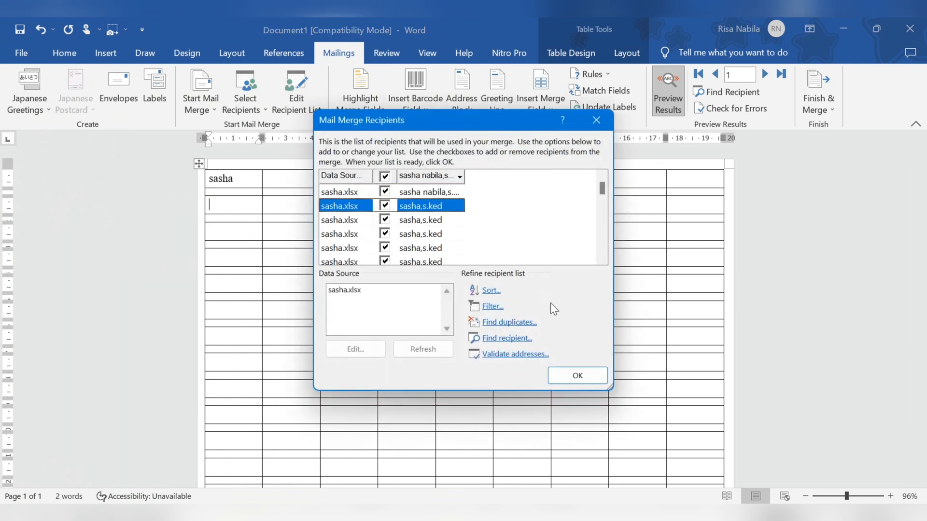
click(564, 370)
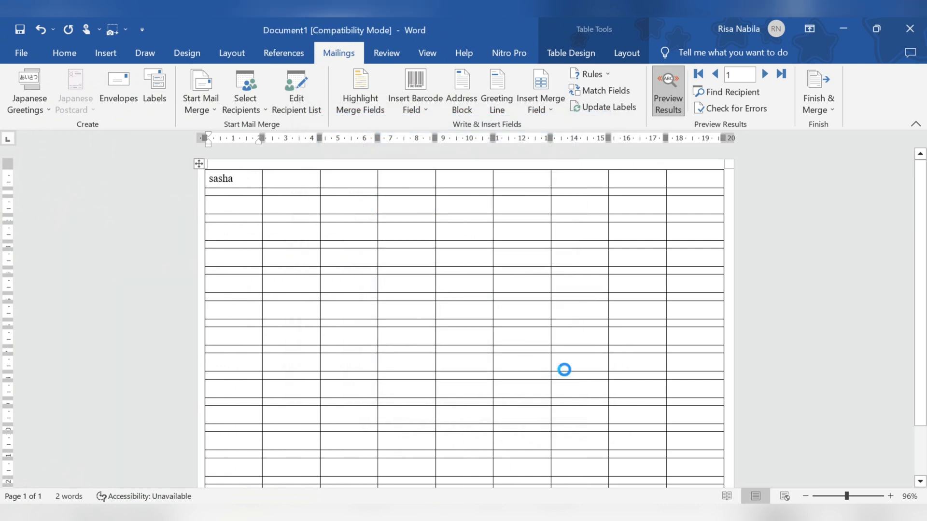
click(248, 179)
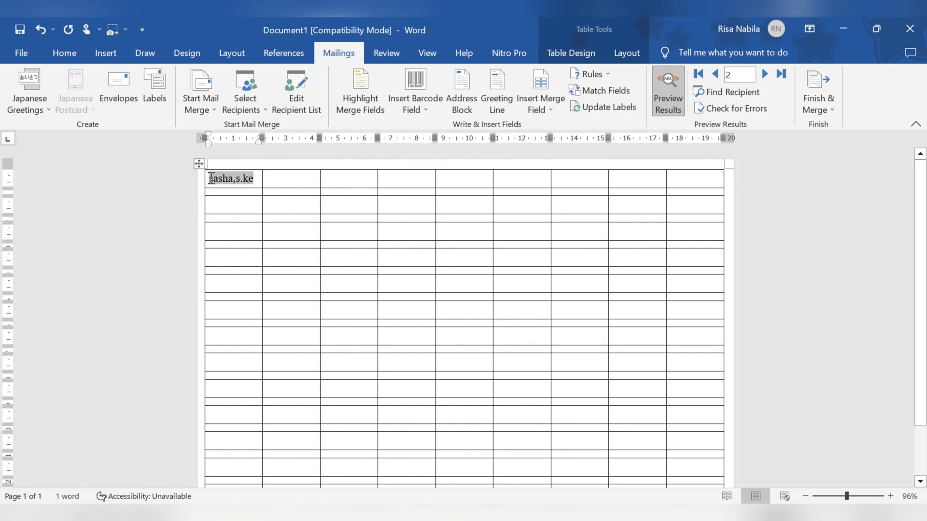
drag(210, 178, 254, 182)
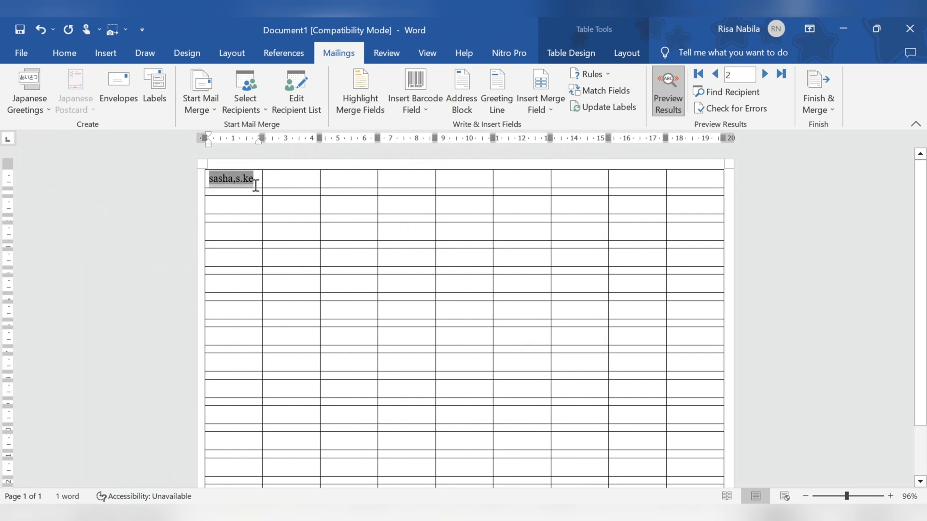
Step: Select the first label's name and set its font size to 9 pt
click(64, 52)
double_click(257, 80)
click(256, 80)
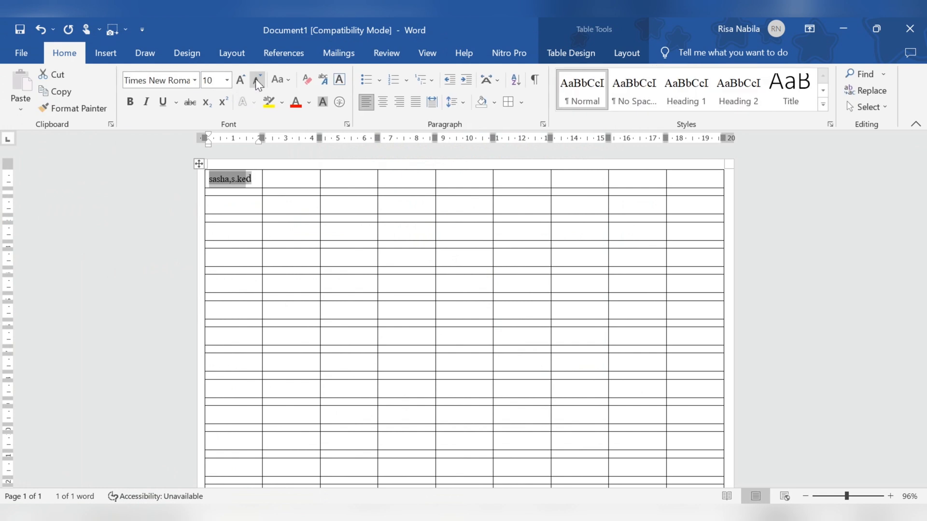
key(shift+Right)
click(220, 81)
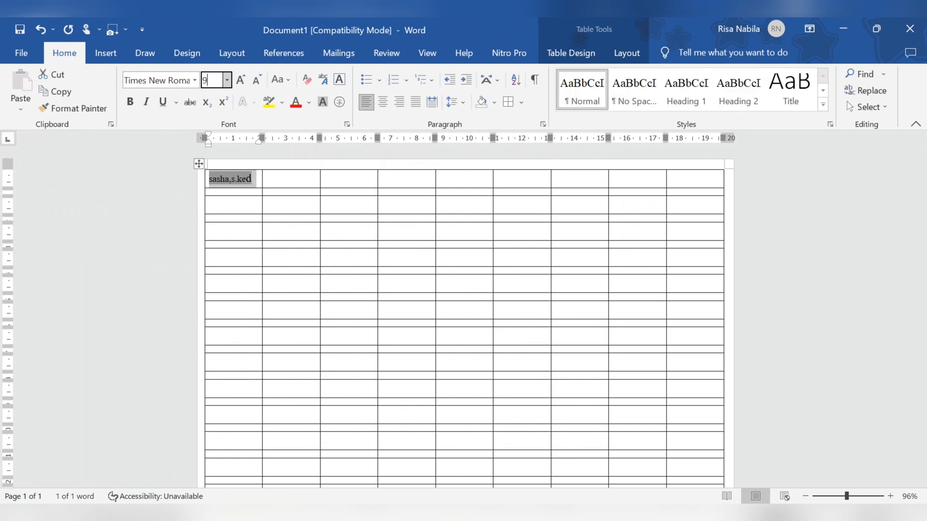
text(9)
key(Return)
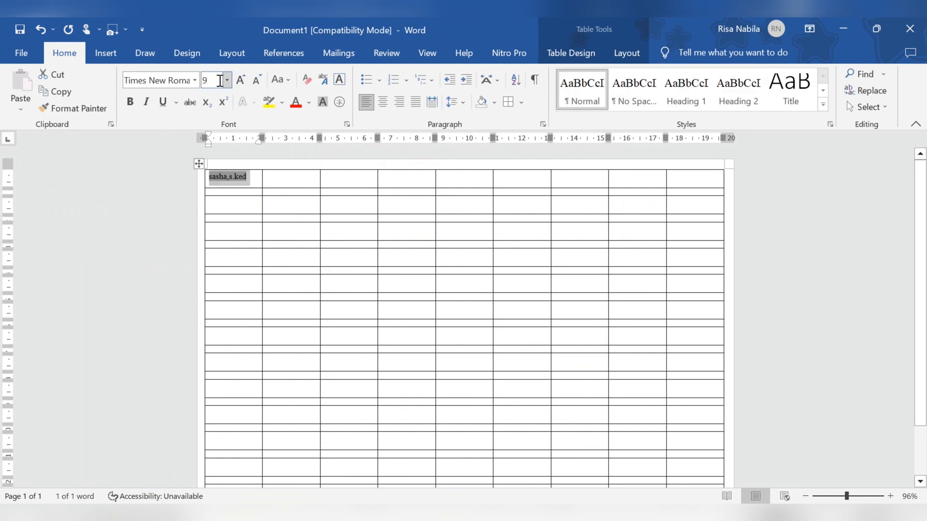
Step: Expand the name's character spacing by 1,1 pt in the Font dialog's Advanced settings
click(346, 124)
click(157, 95)
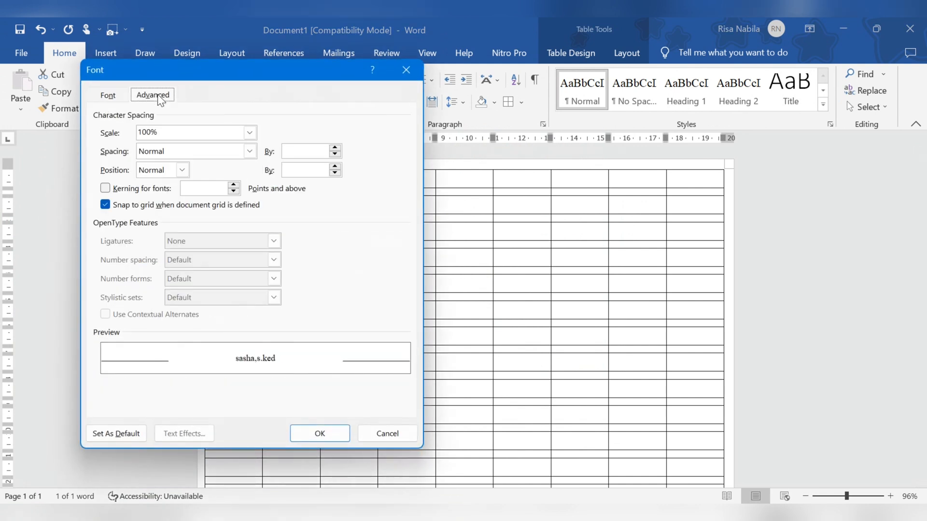
click(249, 152)
click(230, 174)
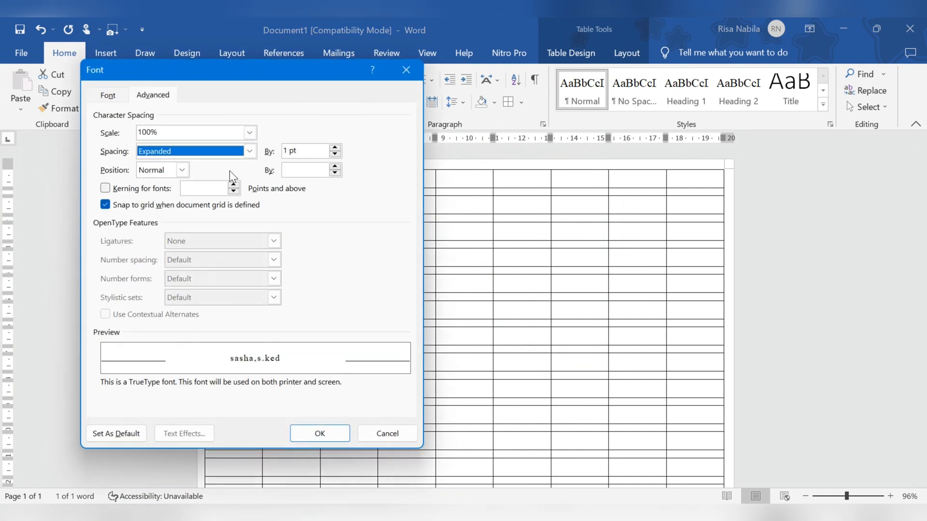
click(337, 150)
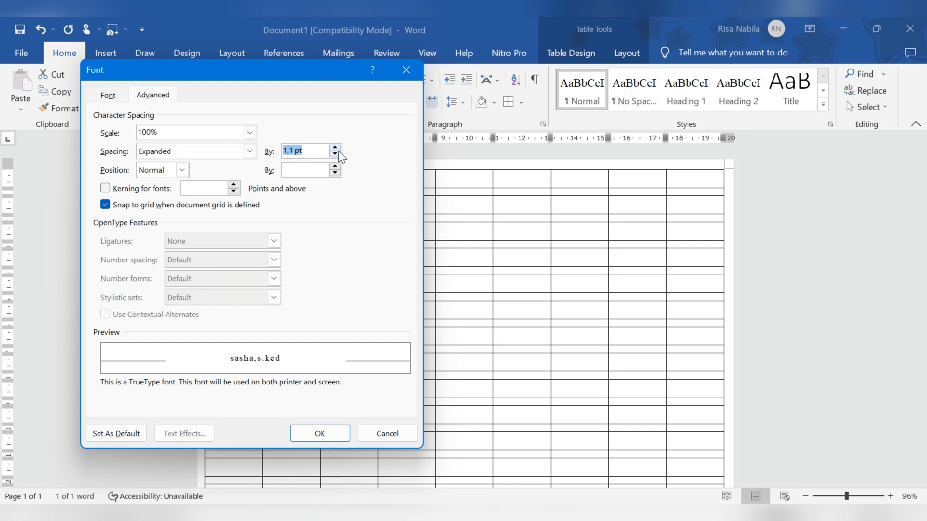
click(332, 436)
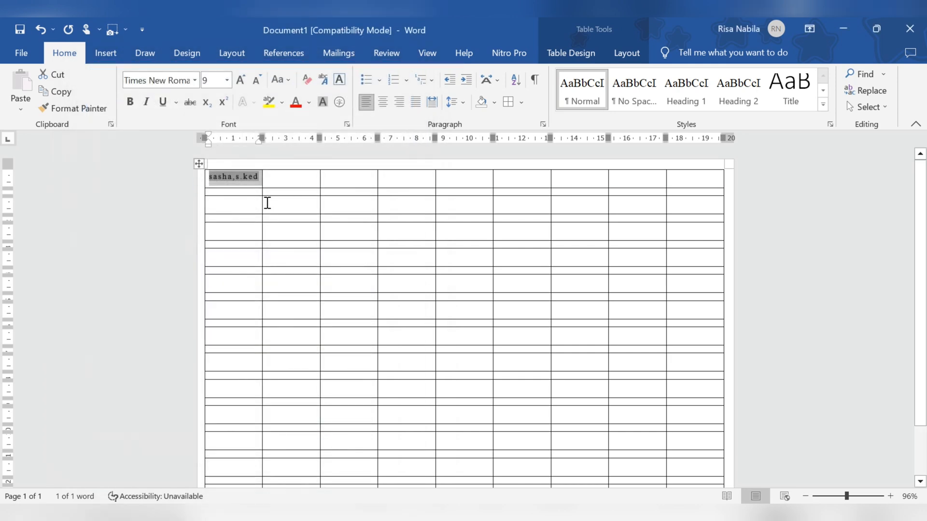
click(268, 203)
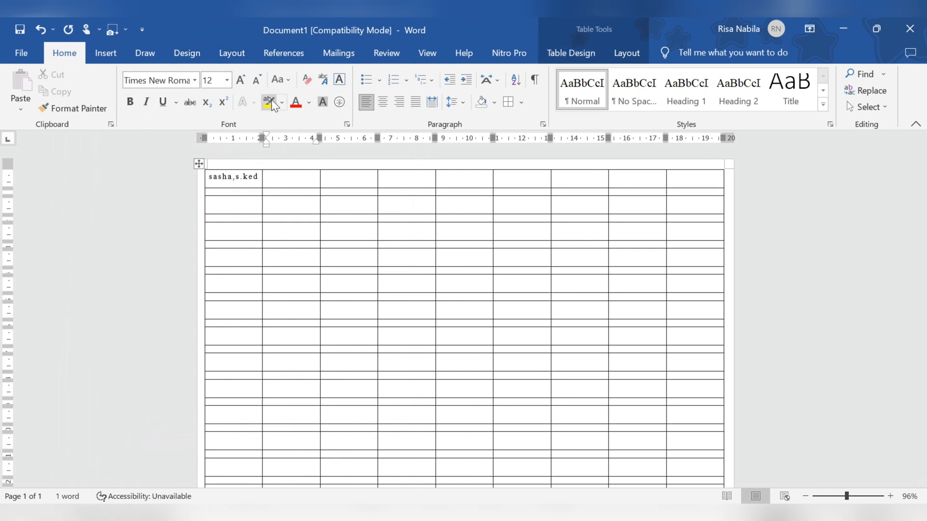
Step: Update the labels so every label repeats the shortened name
click(346, 54)
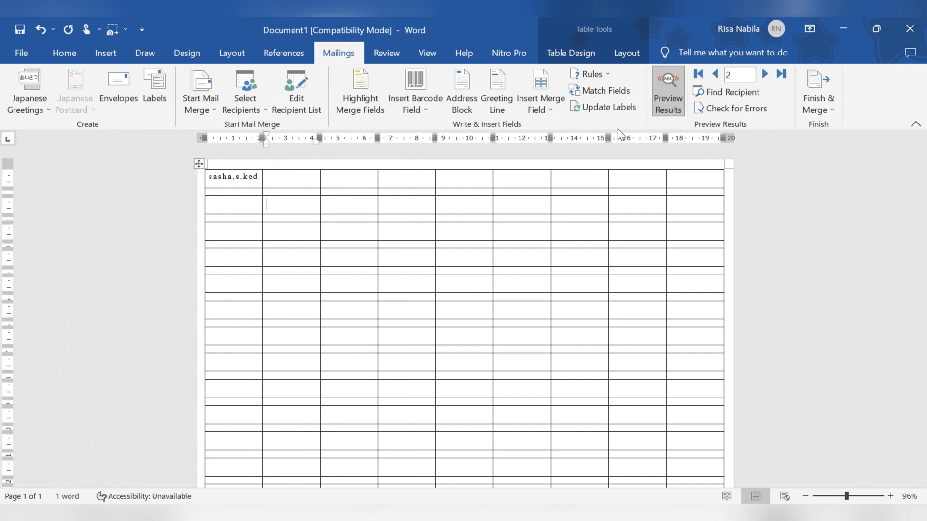
click(593, 107)
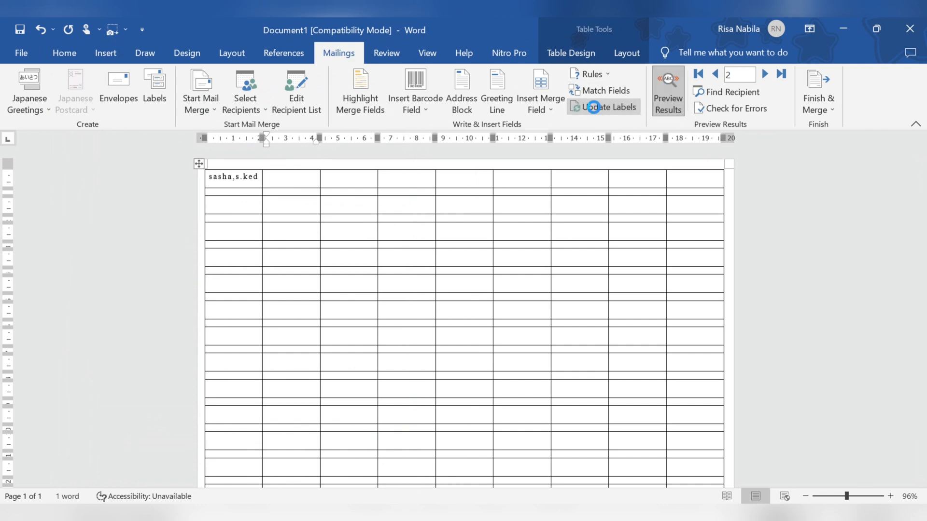
scroll(569, 329, down, 2)
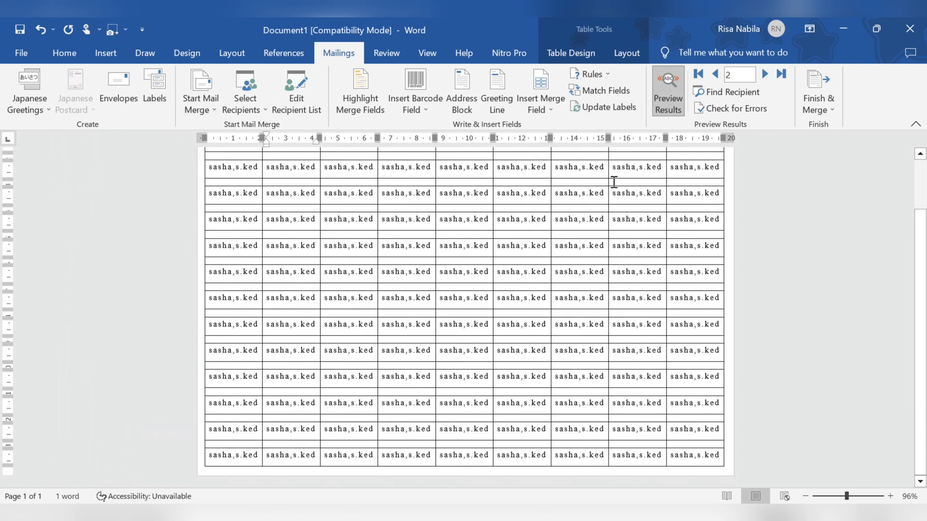
scroll(232, 182, up, 3)
Step: Centre the text in all label cells and show the sheet in print preview
click(199, 164)
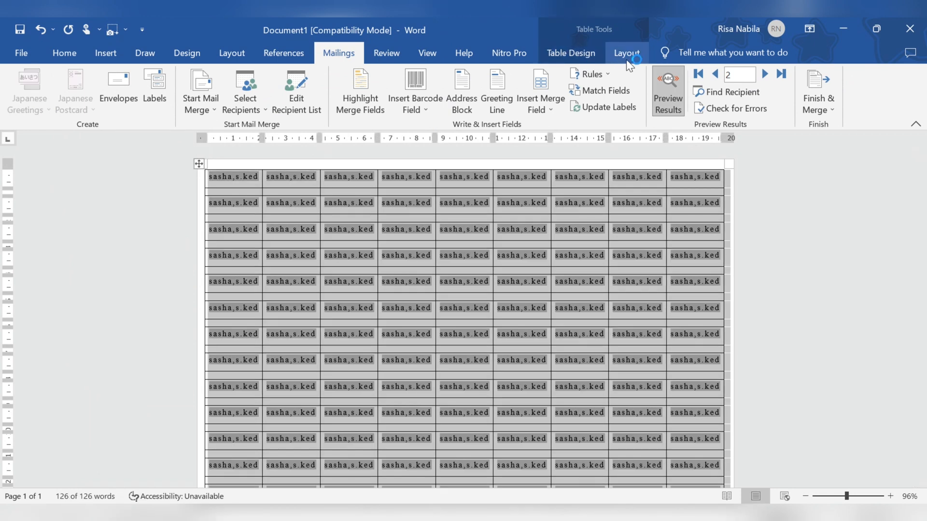
click(623, 55)
click(645, 91)
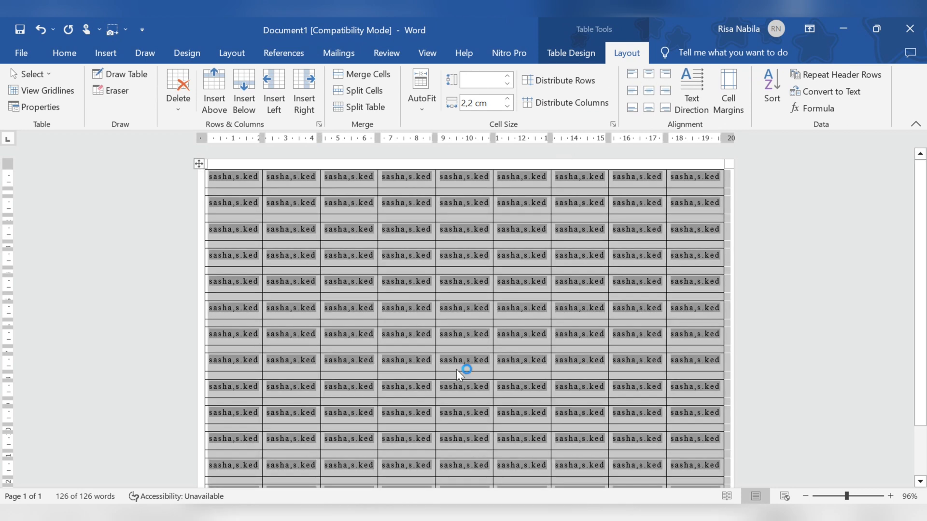
key(ctrl+p)
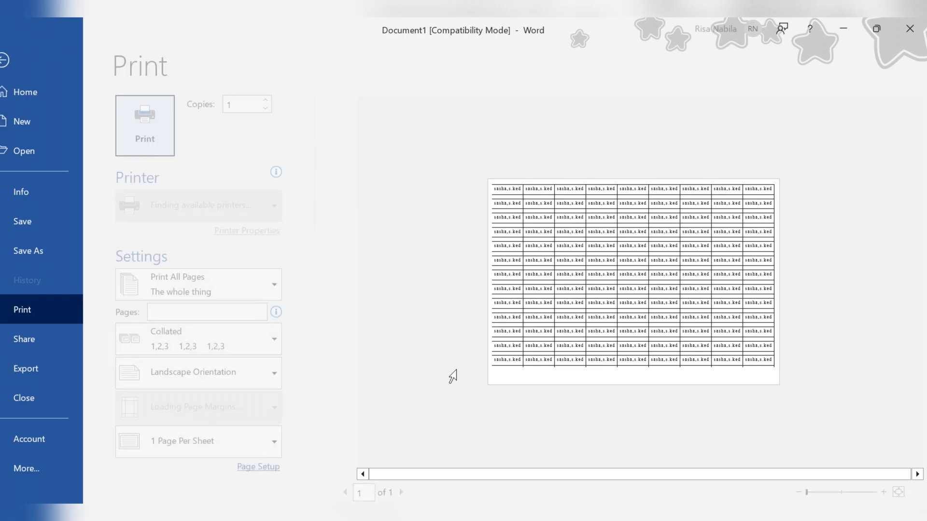